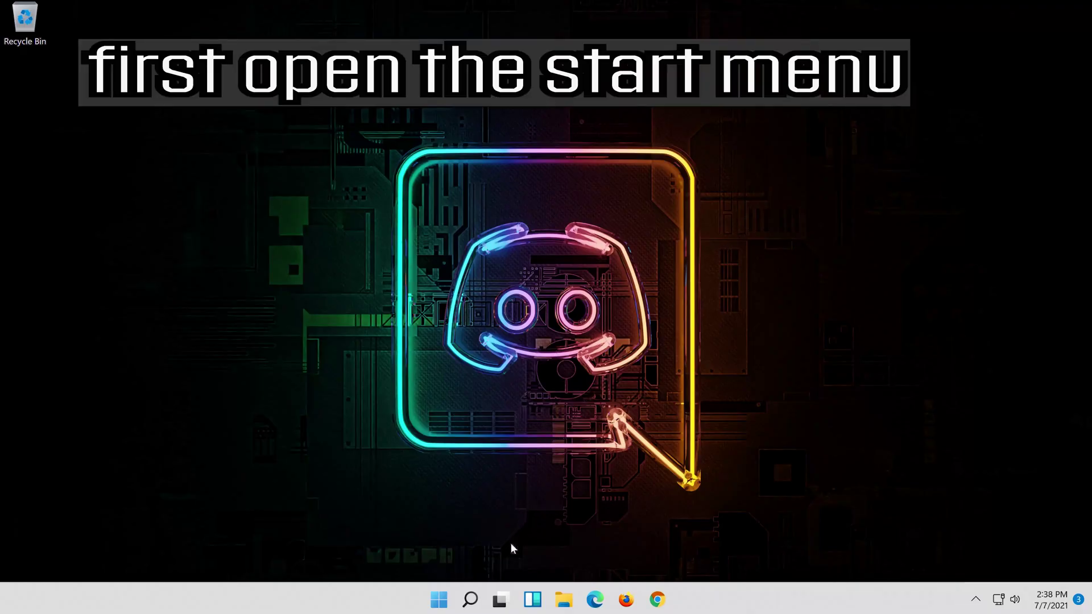
Step: Search Windows for 'settings' and launch the Settings app from the results
click(473, 600)
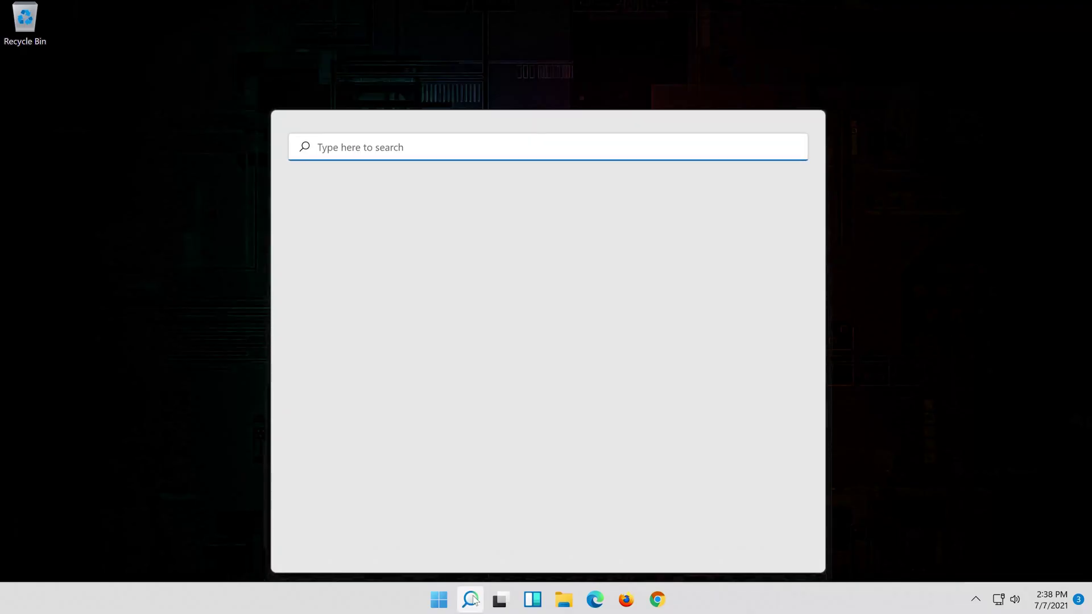
text(settings)
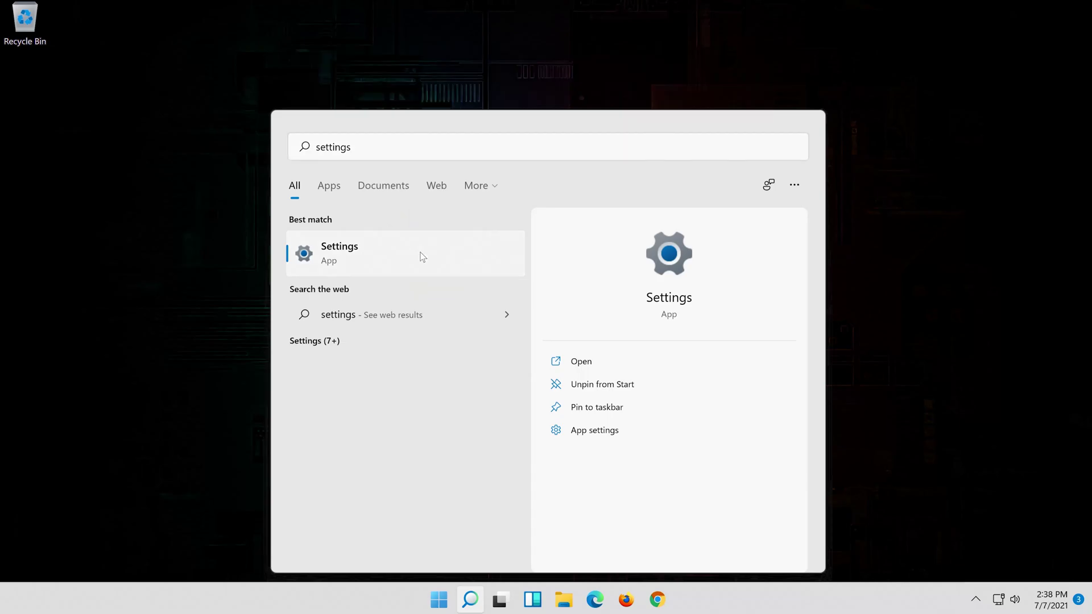
click(420, 256)
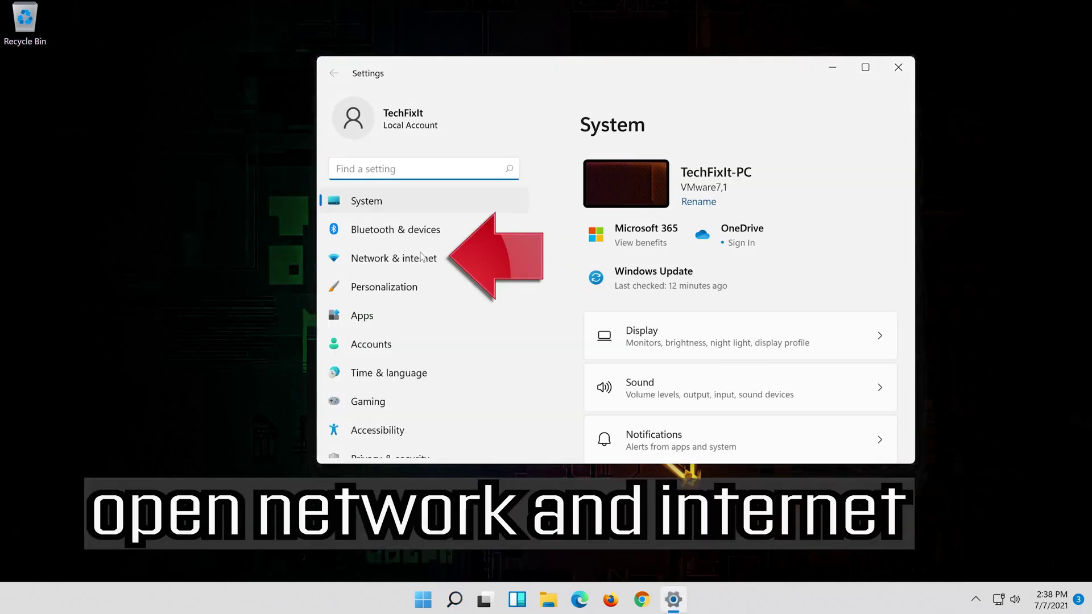
Step: Go to Network & internet > Ethernet and scroll down to the DNS server assignment
click(456, 267)
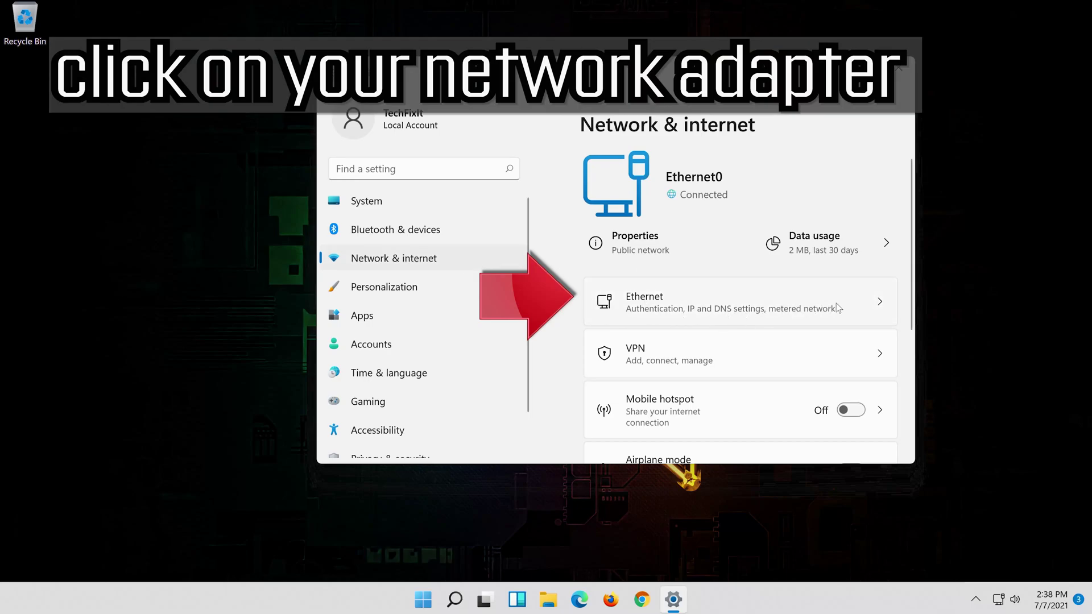
click(770, 309)
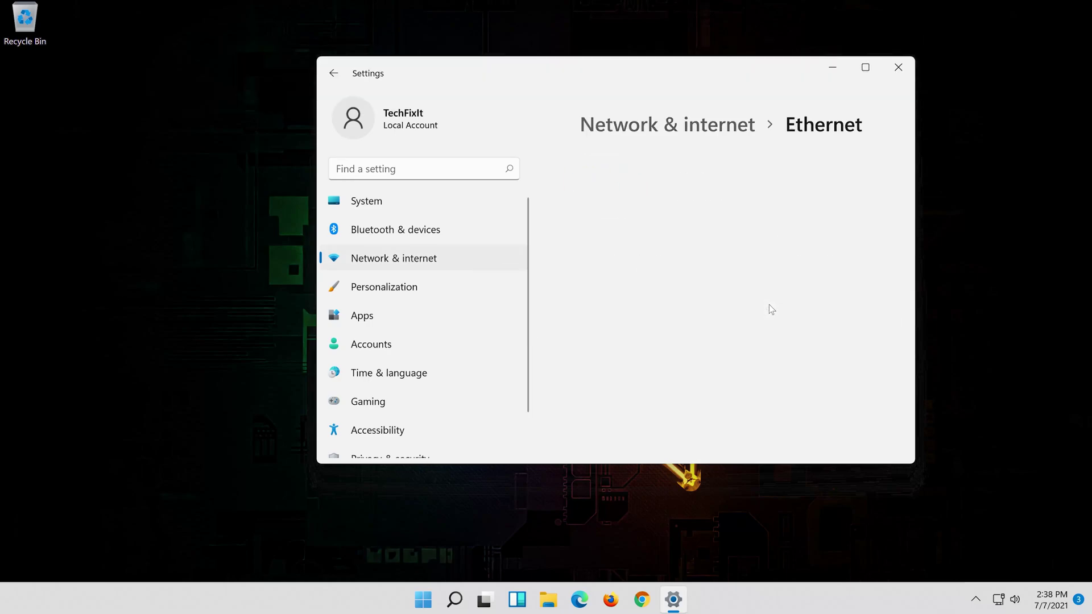
scroll(769, 305, down, 5)
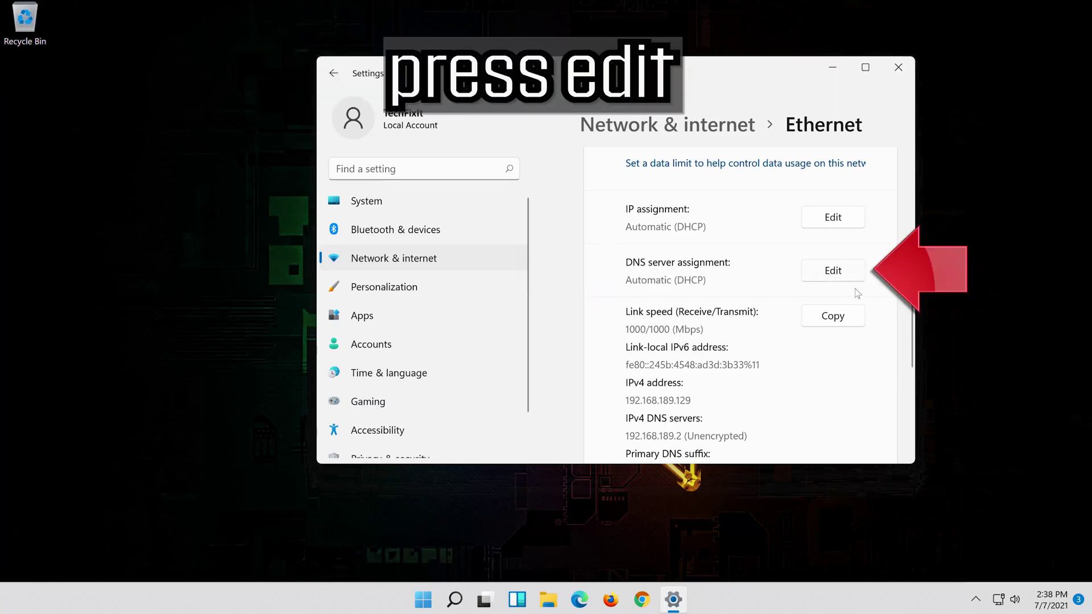
Step: Switch Ethernet DNS to Manual, turn IPv4 on, and enter 8.8.8.8 as preferred DNS
click(816, 274)
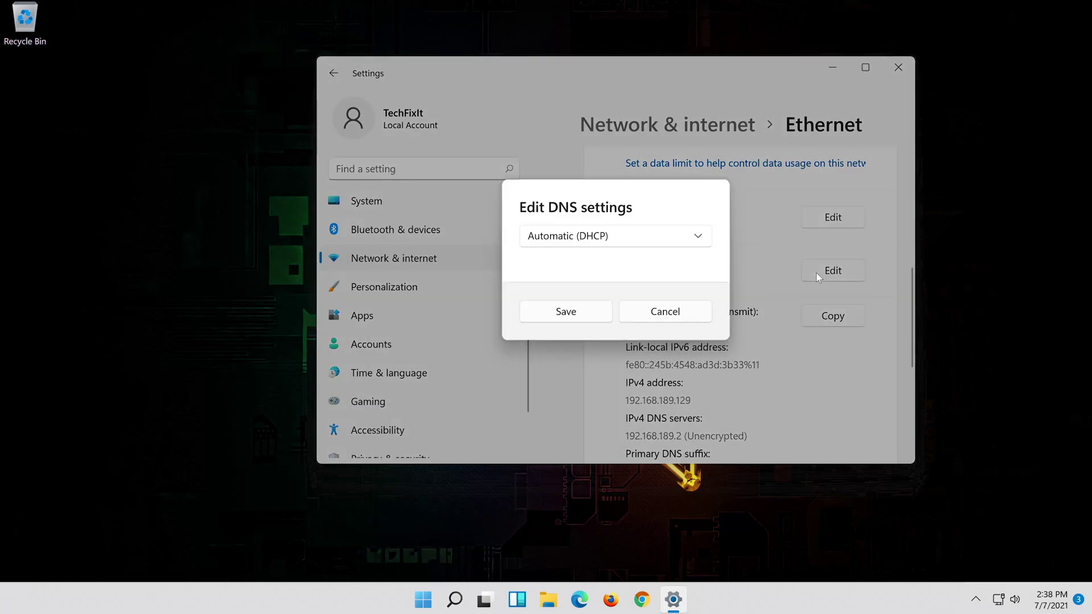
click(570, 243)
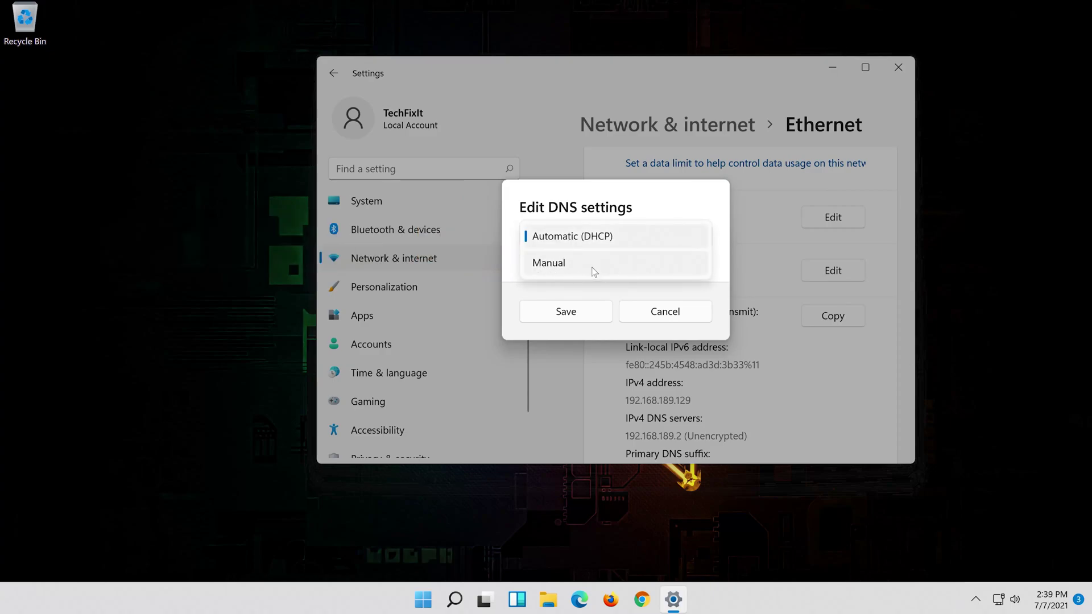
click(605, 268)
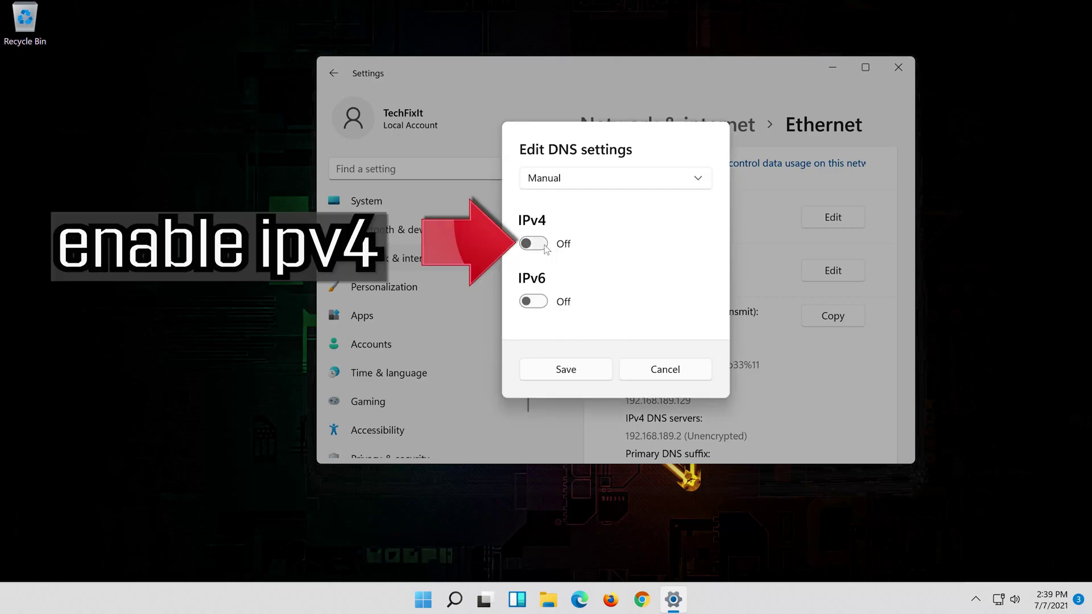
click(544, 248)
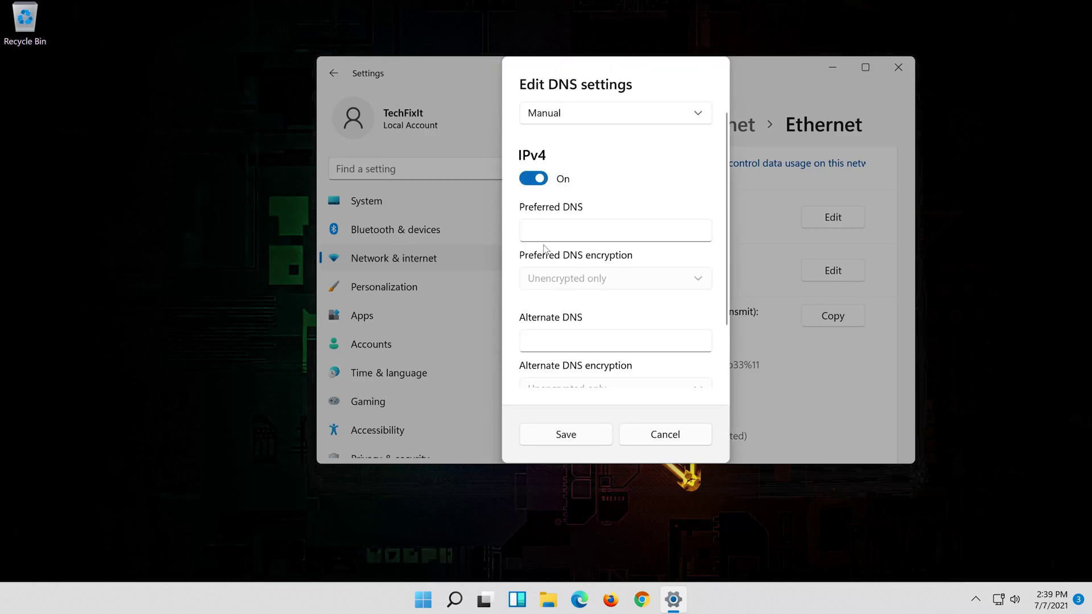
click(658, 226)
text(8.8.8.8)
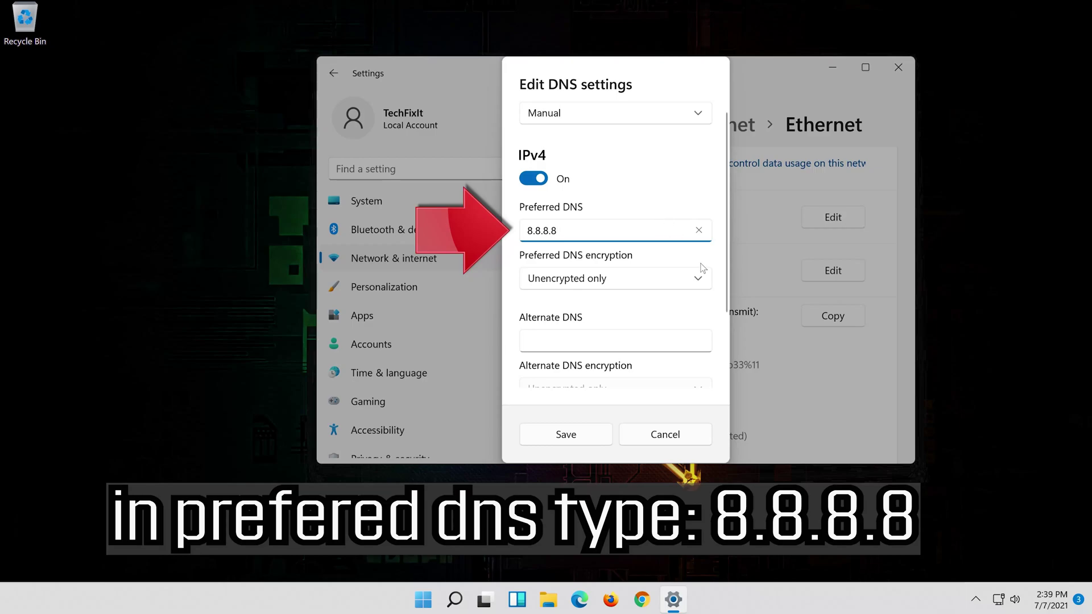
click(699, 275)
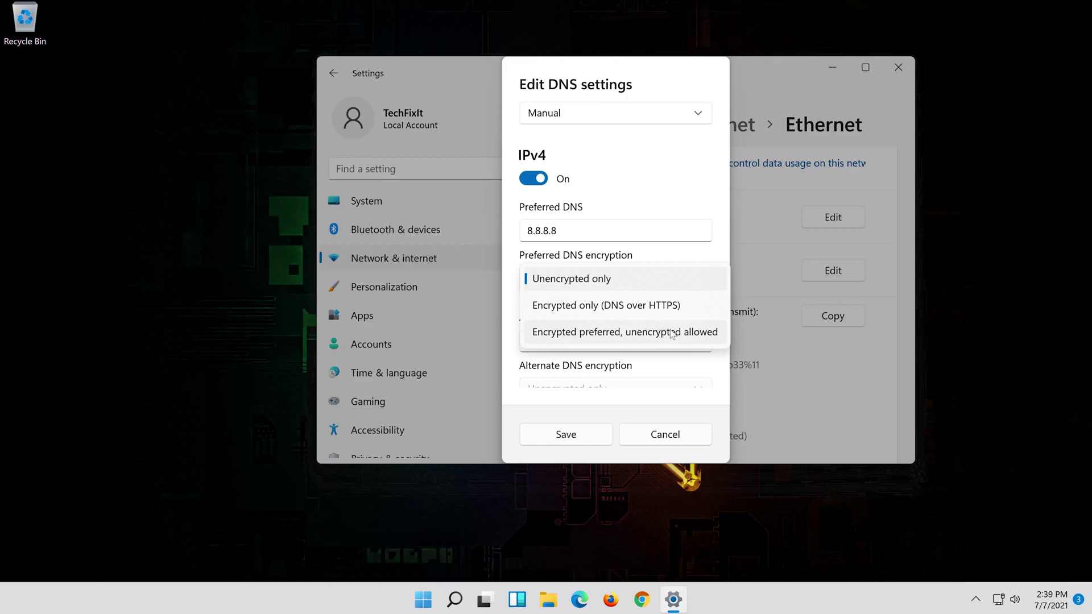
Step: Make preferred DNS Encrypted preferred and add alternate DNS 8.8.4.4, also Encrypted preferred
click(671, 334)
click(665, 338)
text(8.)
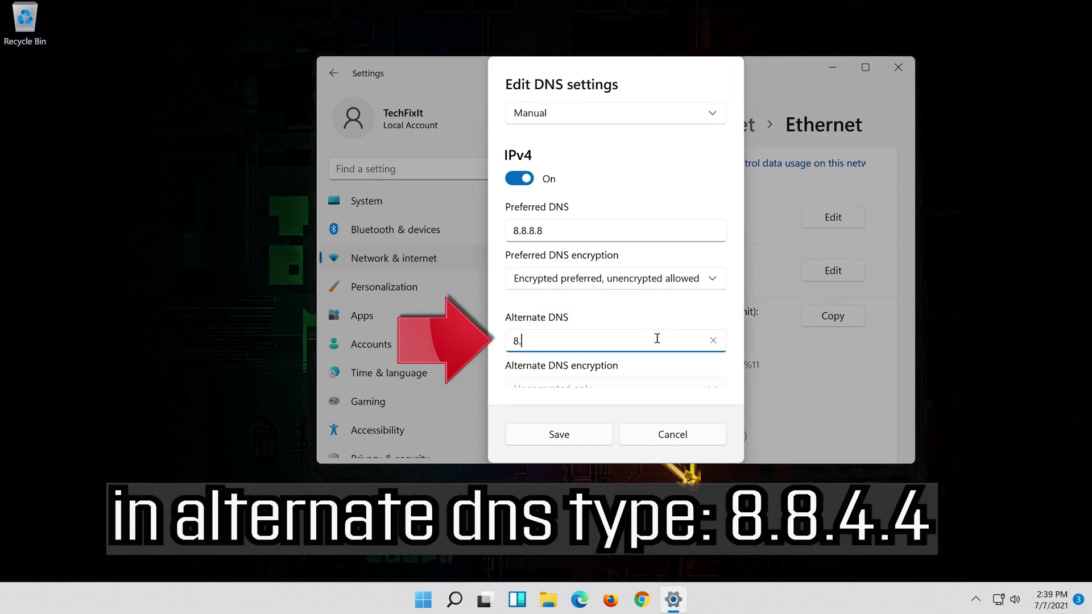
text(8.4.4)
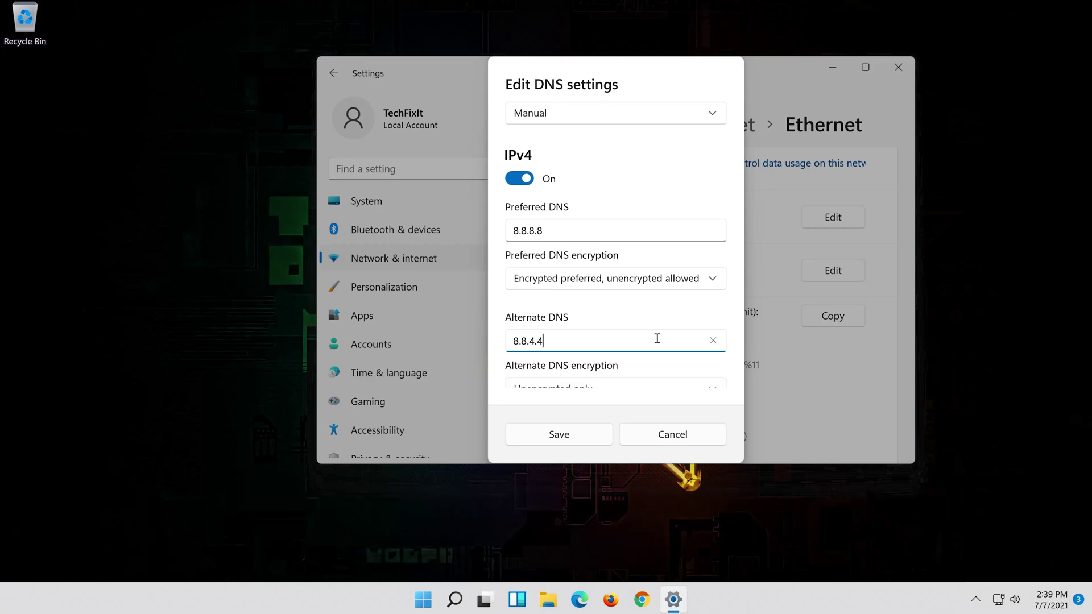
scroll(711, 313, down, 3)
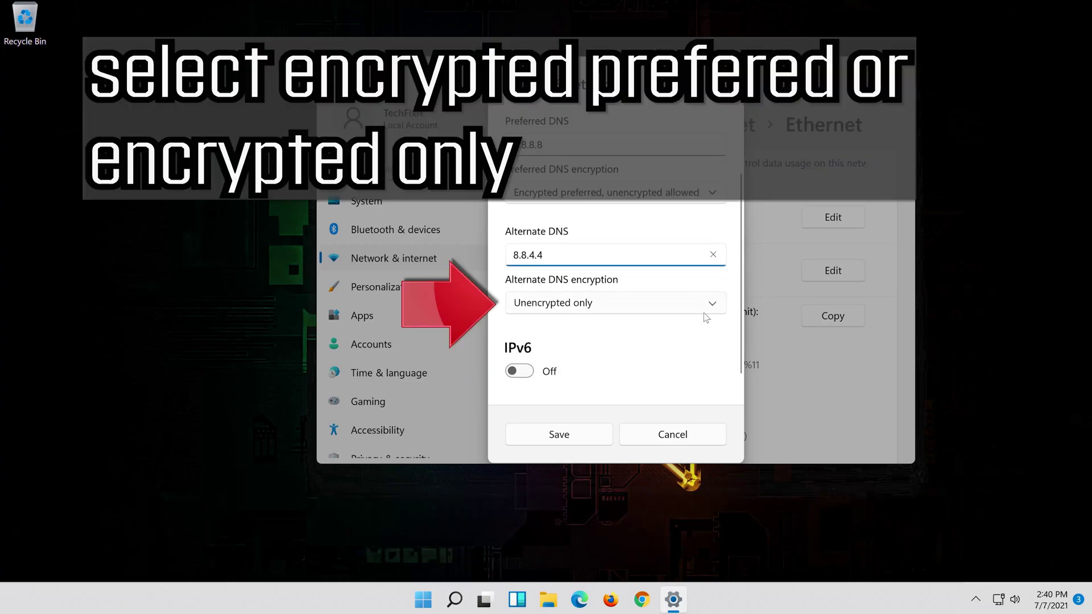
click(656, 305)
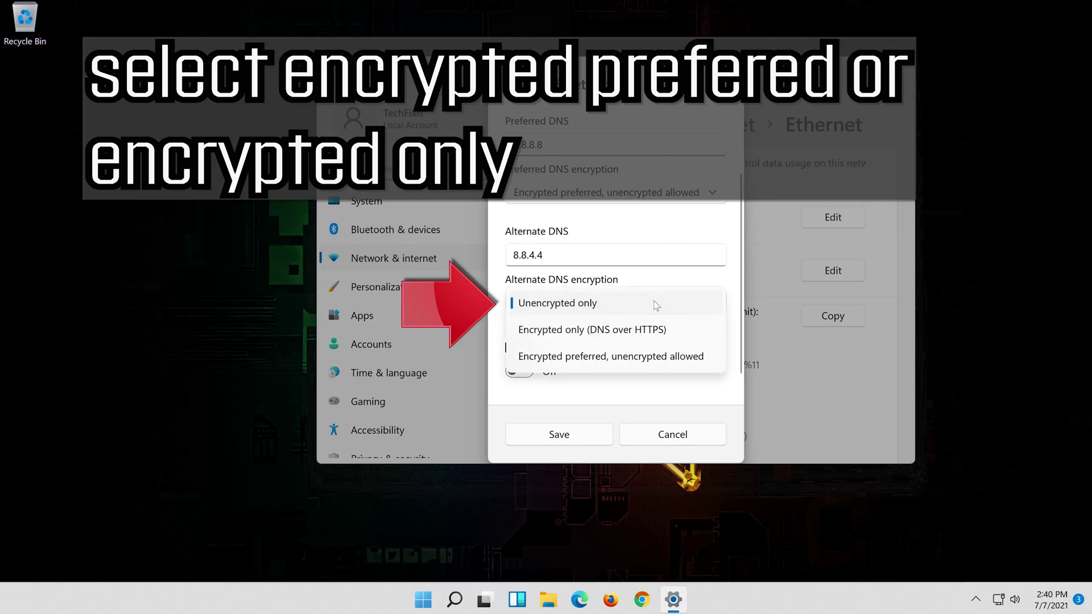
click(637, 358)
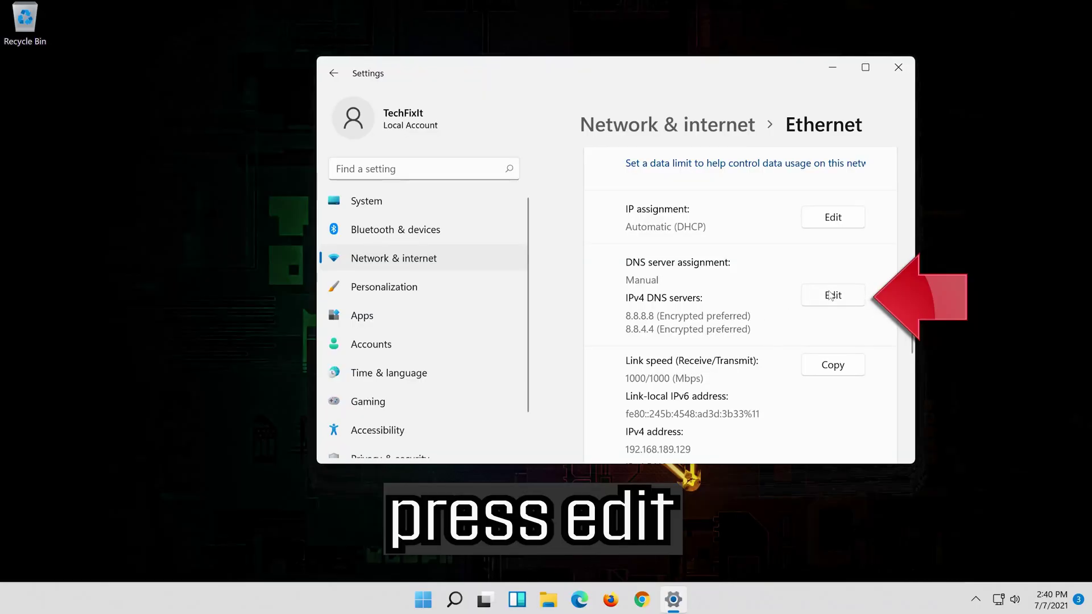
Step: Turn IPv4 DNS off, set the assignment back to Automatic (DHCP), and save
click(829, 298)
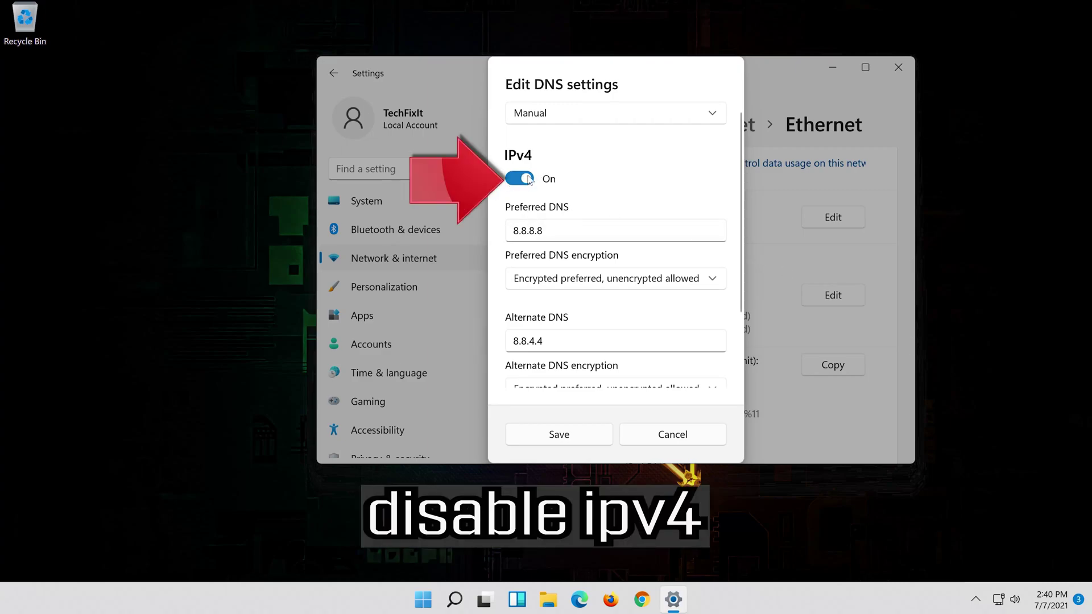
click(529, 178)
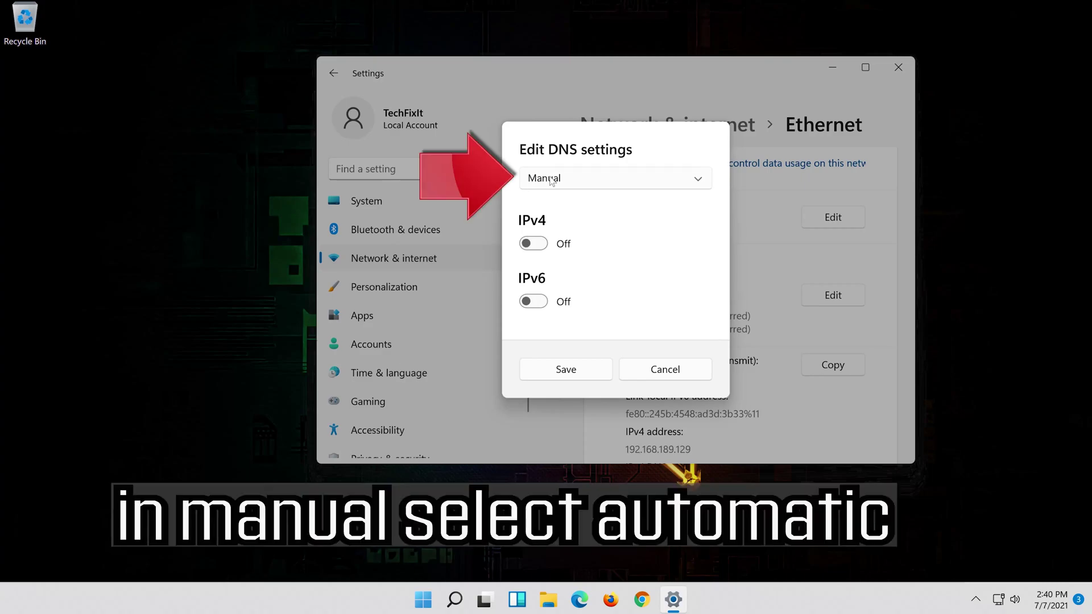
click(615, 180)
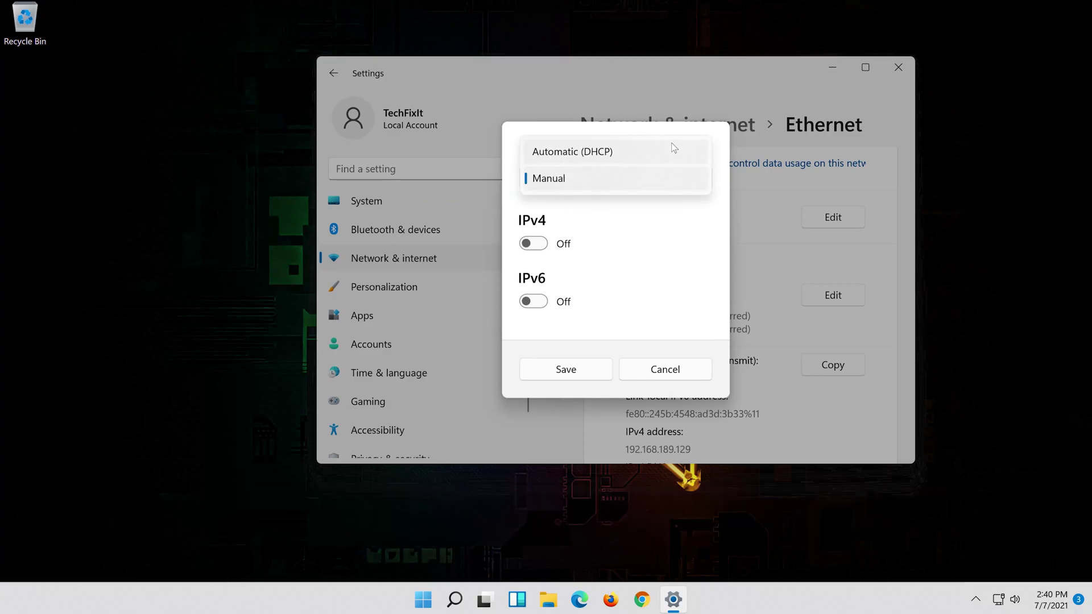
click(635, 150)
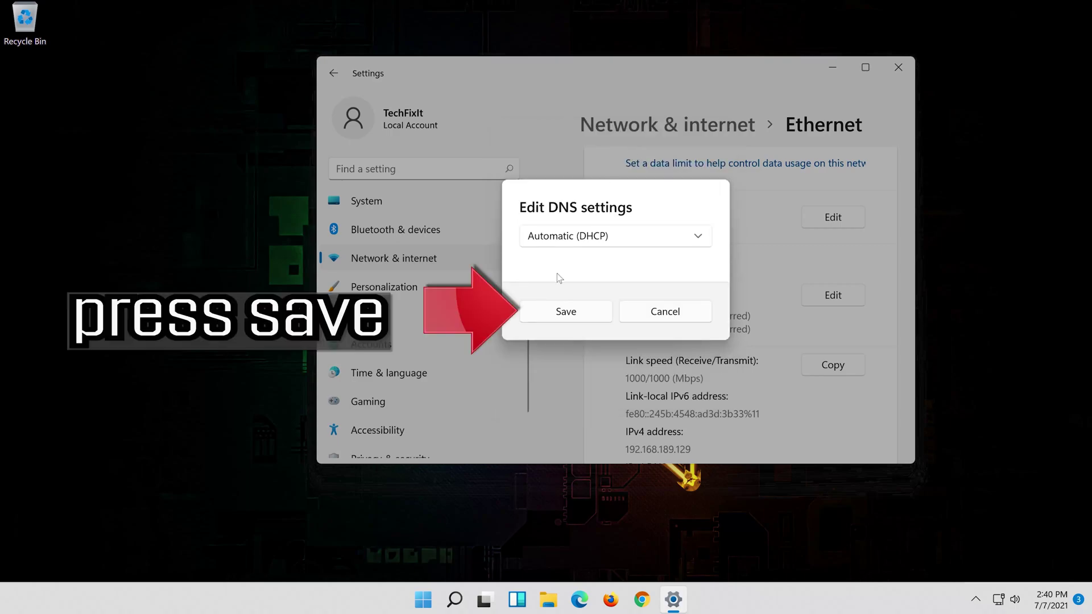
click(566, 315)
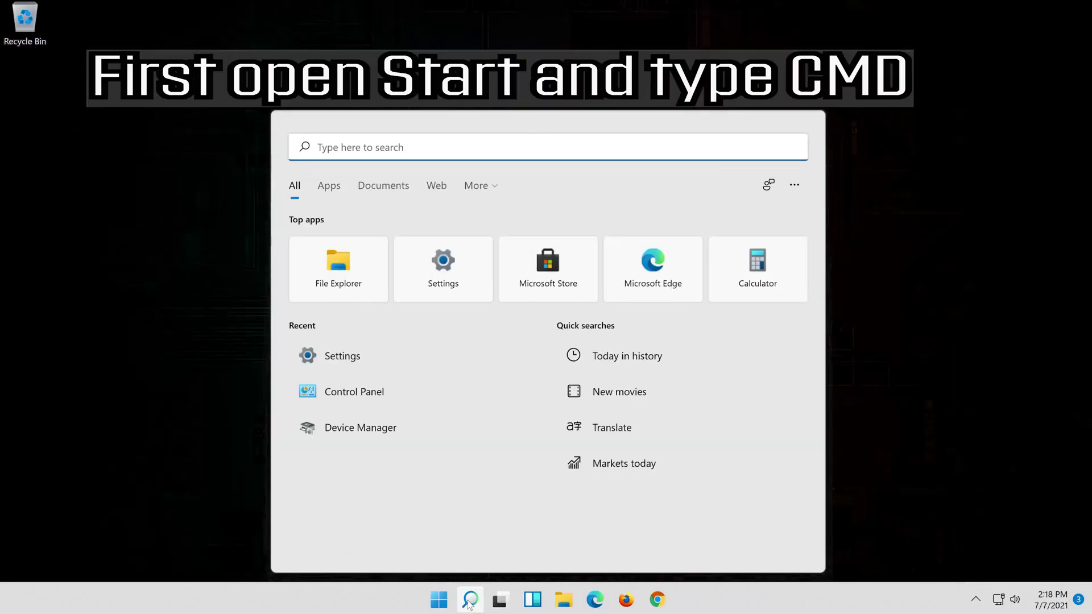
Step: Search for 'cmd' and choose to run Command Prompt as administrator
text(cmd)
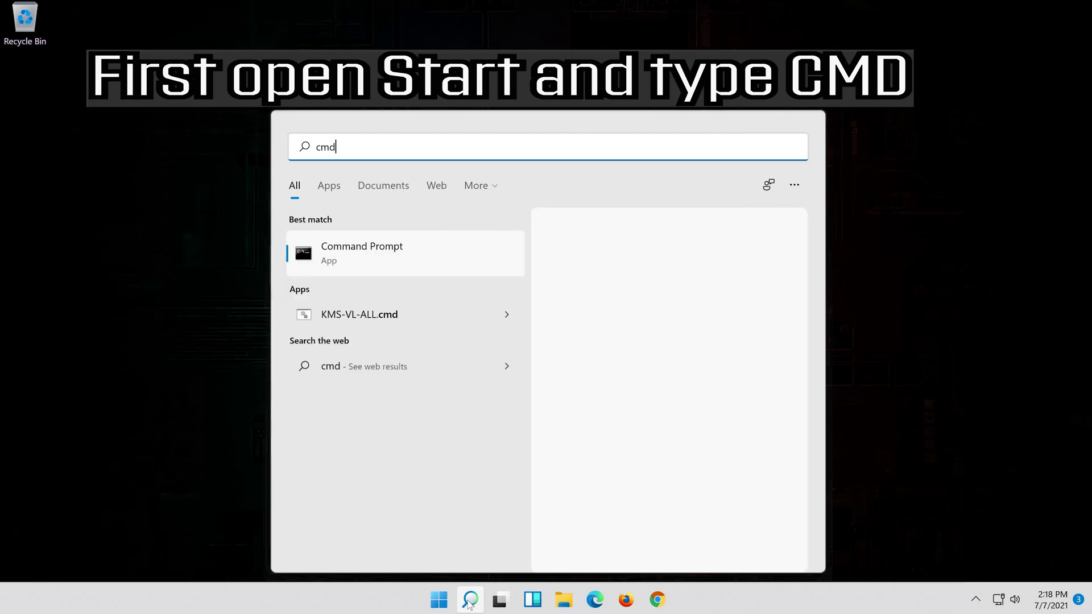
right_click(450, 255)
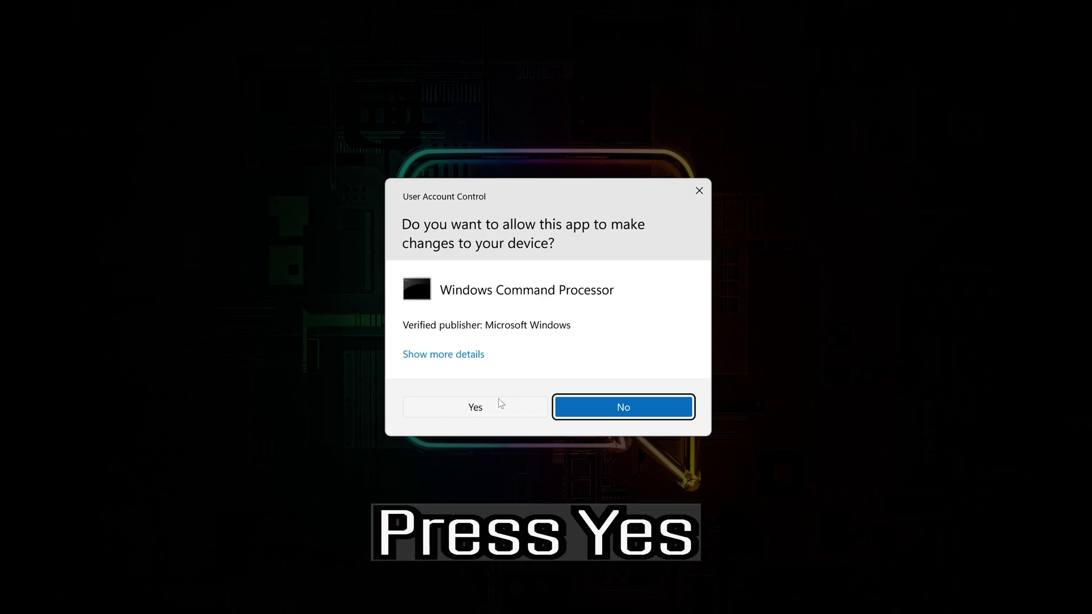
Step: Approve the admin prompt, then run 'netsh int ip reset c:\resetlog.txt' and 'netsh winsock reset'
click(475, 407)
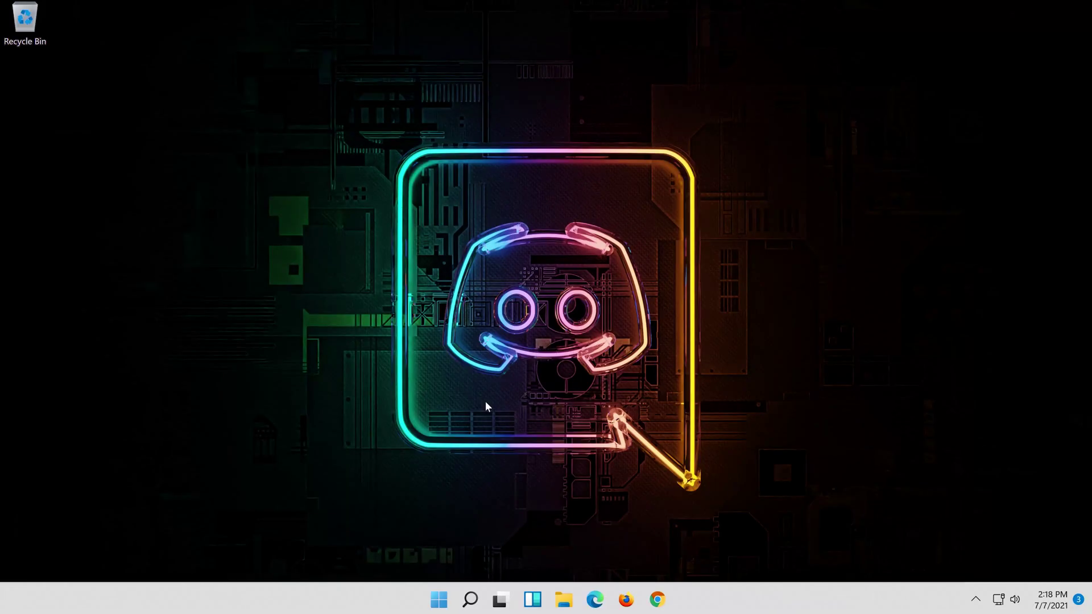
text(n)
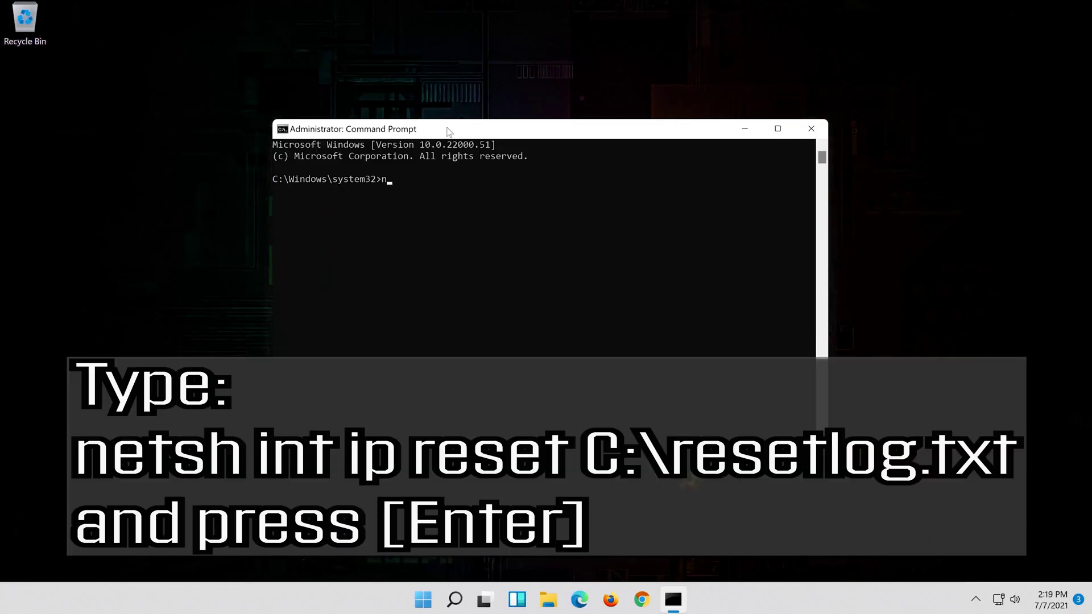
text(etsh int ip reset c:\reset)
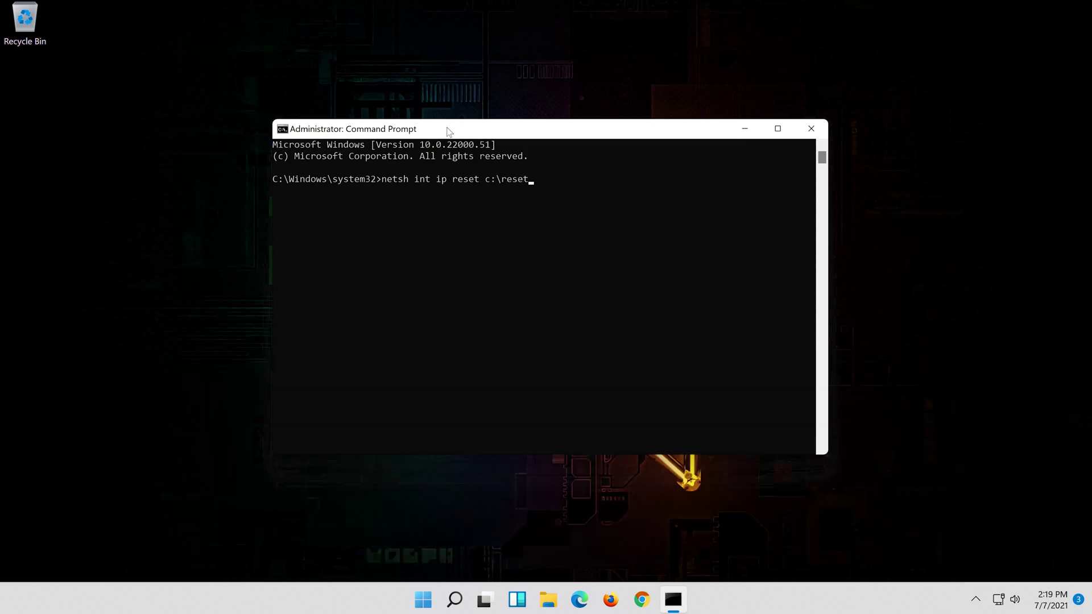
text(log.txt)
key(Return)
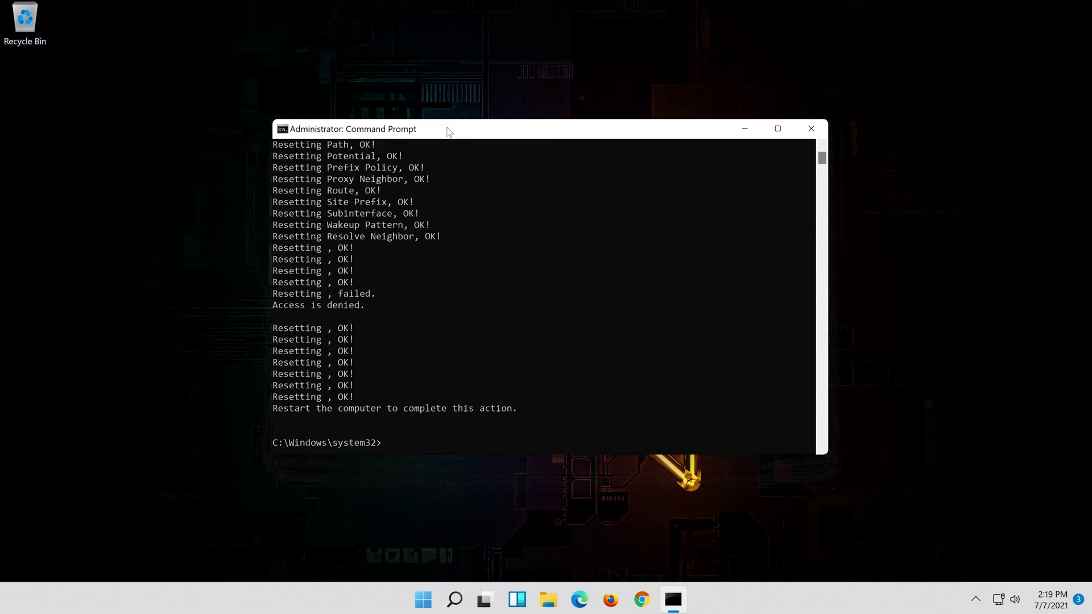
text(netsh)
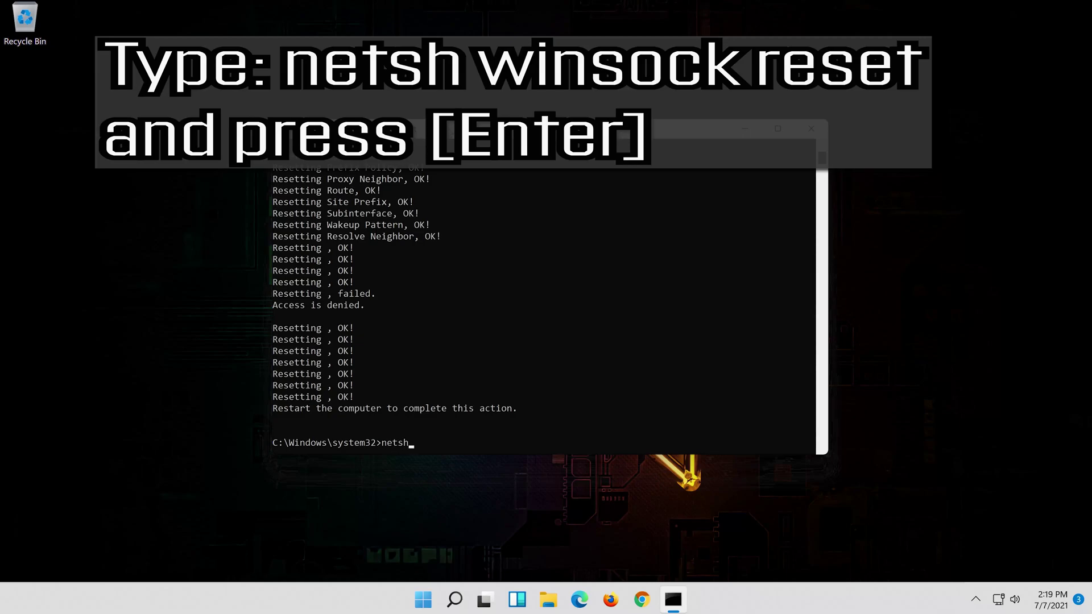
text( winsock reset)
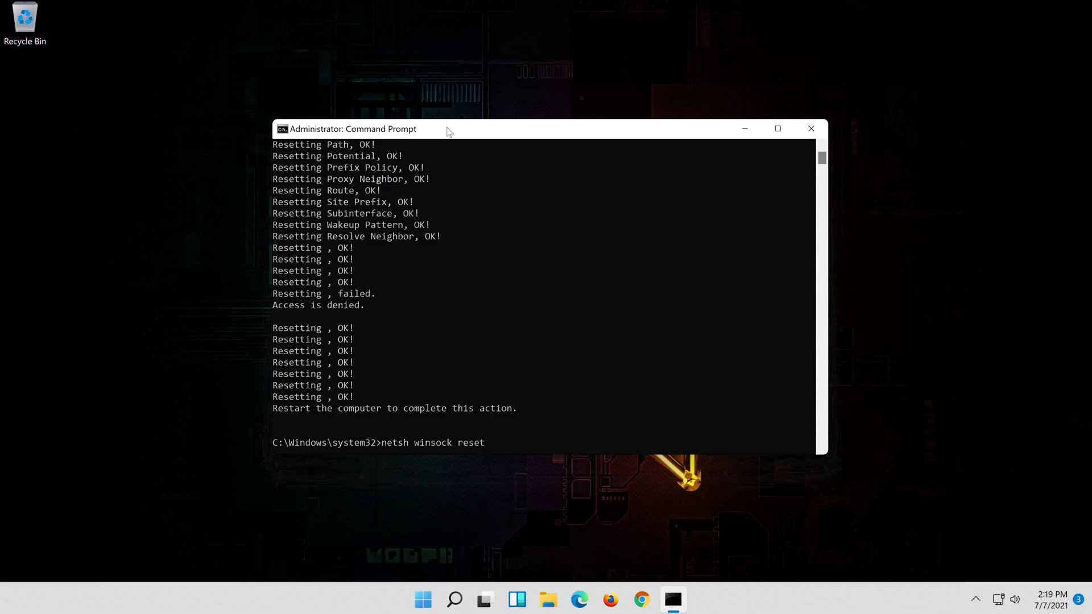
key(Return)
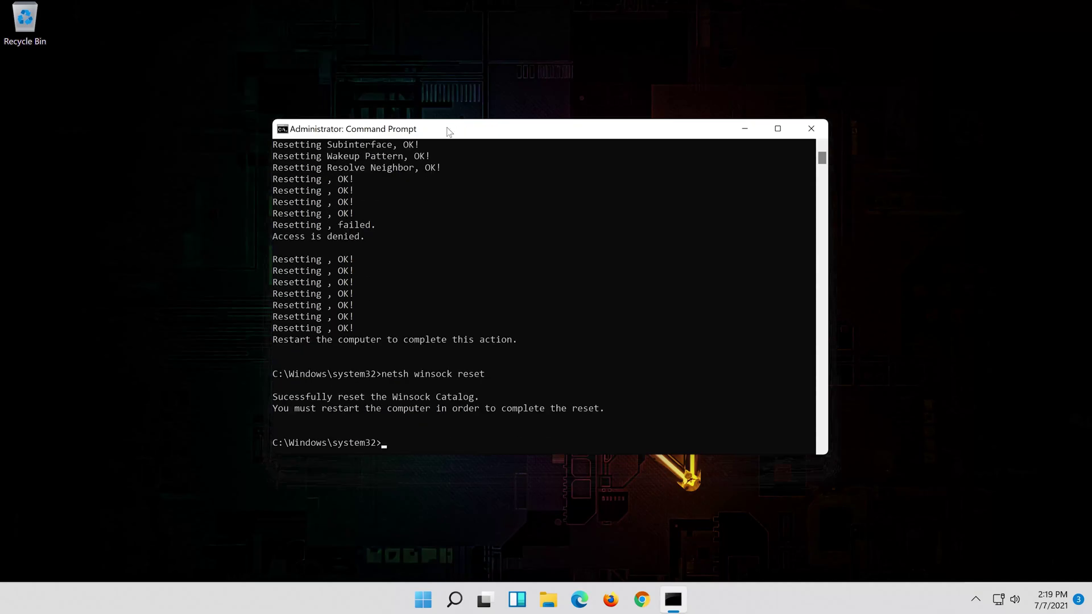
Step: Run 'ipconfig /flushdns', then close the console with 'exit'
text(ipconfig)
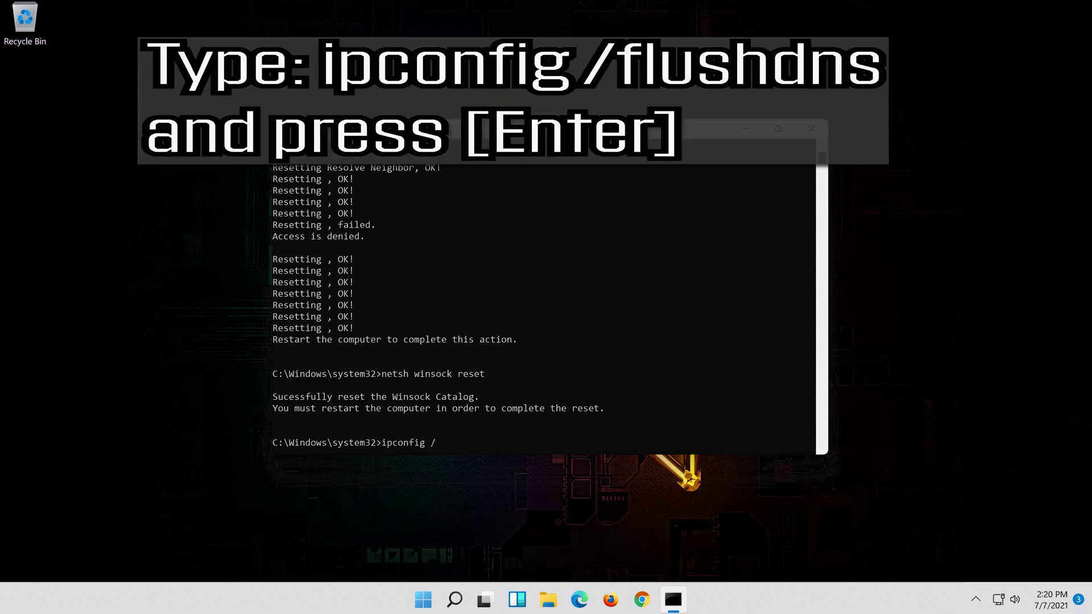
text( /flushdns)
key(Return)
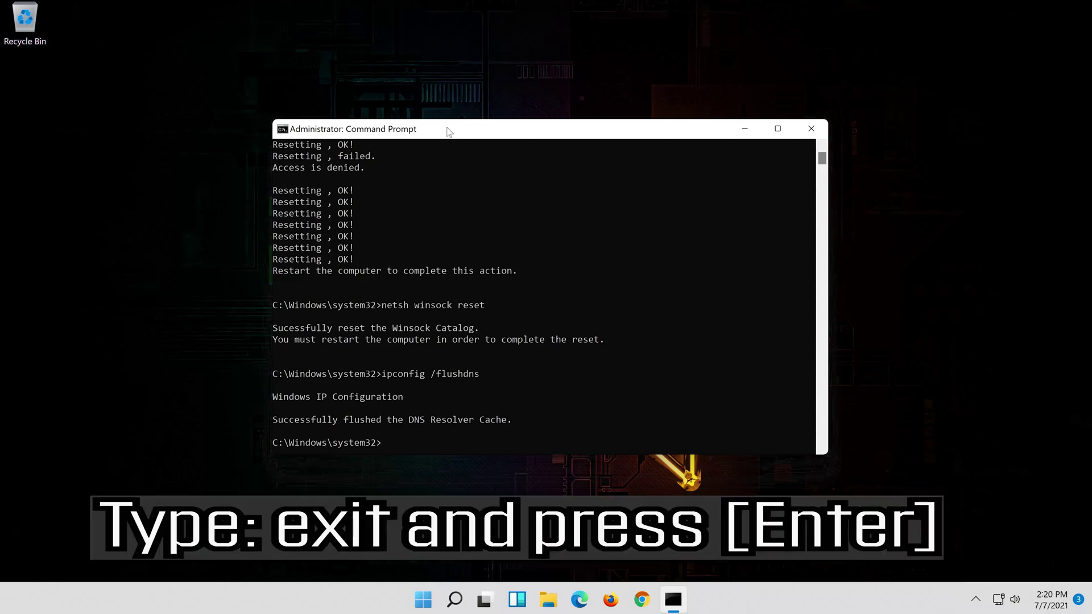
text(exit)
key(Return)
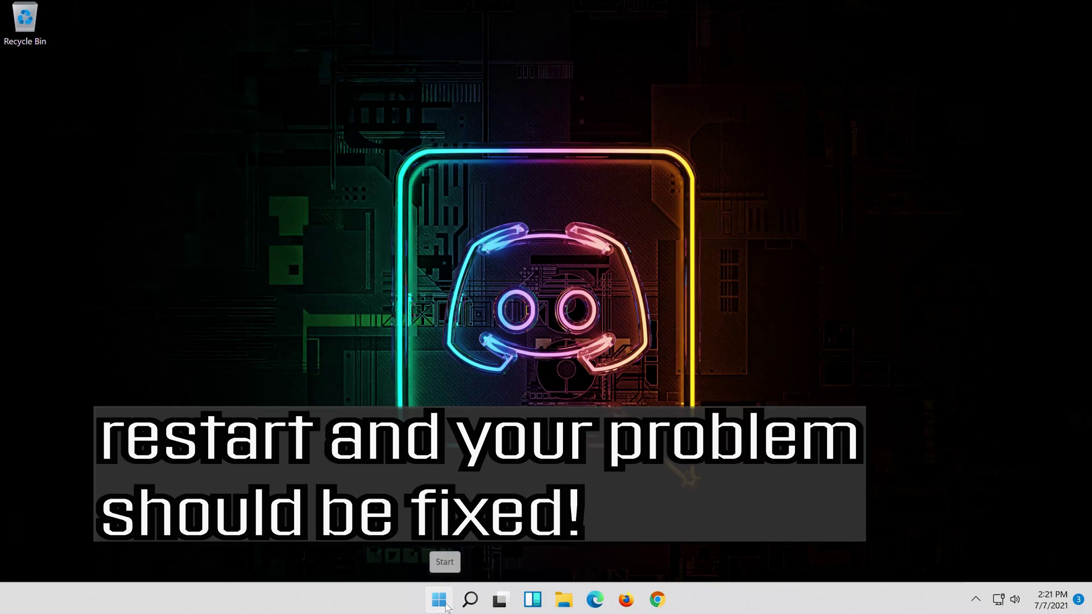
Step: Restart the PC from the Start power menu, then reopen Settings by searching 'settings'
click(445, 606)
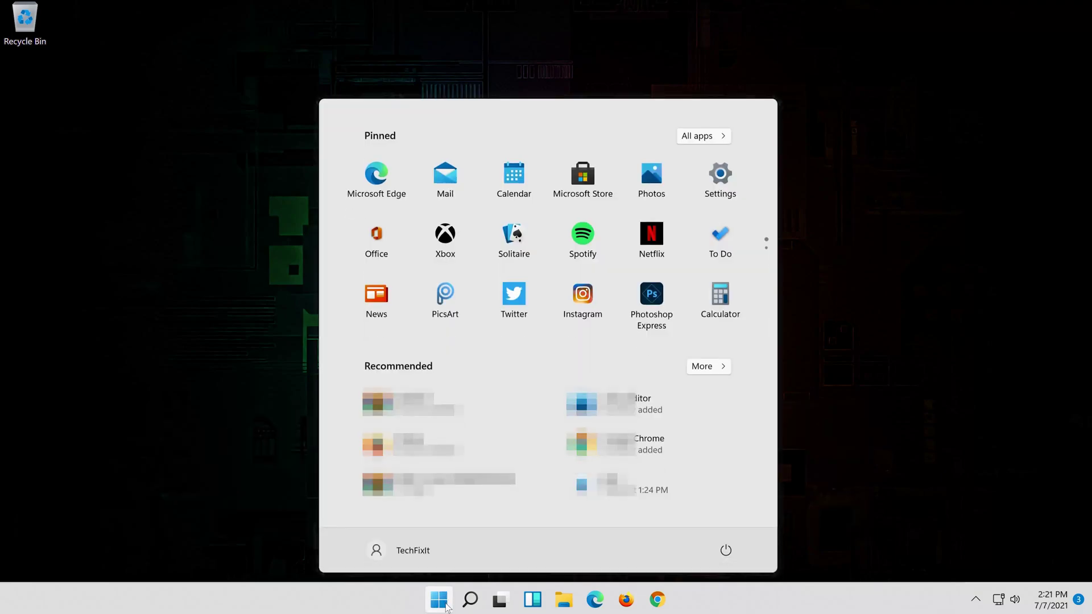
click(725, 550)
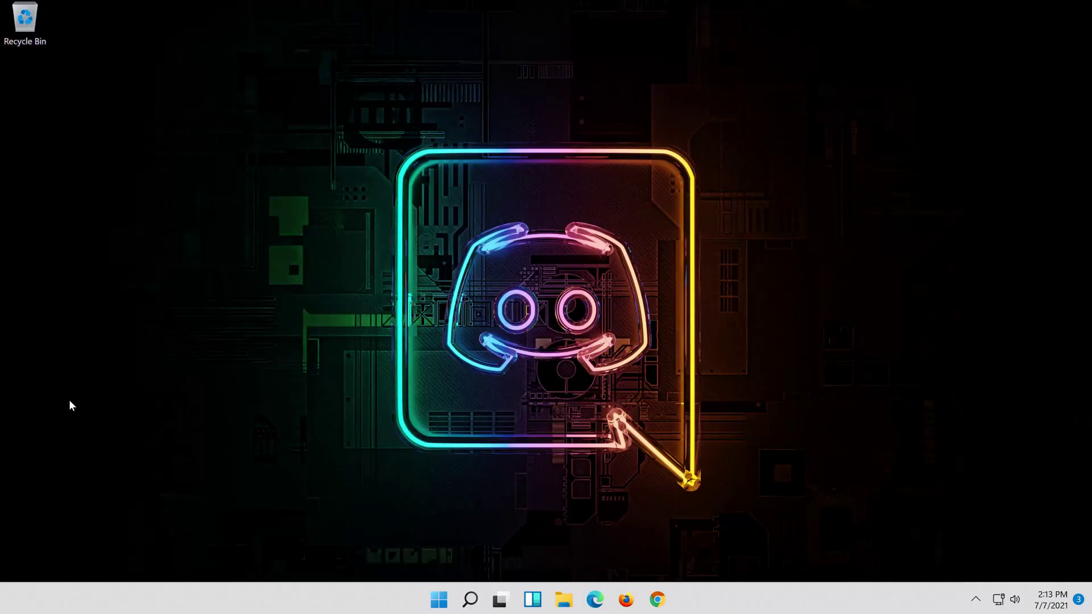
click(480, 603)
text(s)
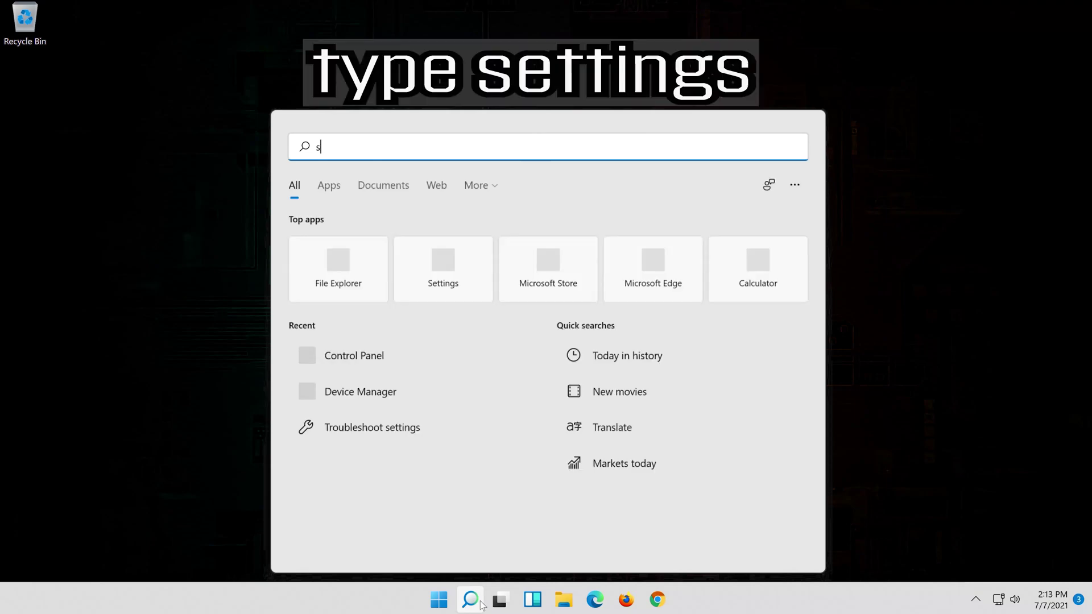
text(ettings)
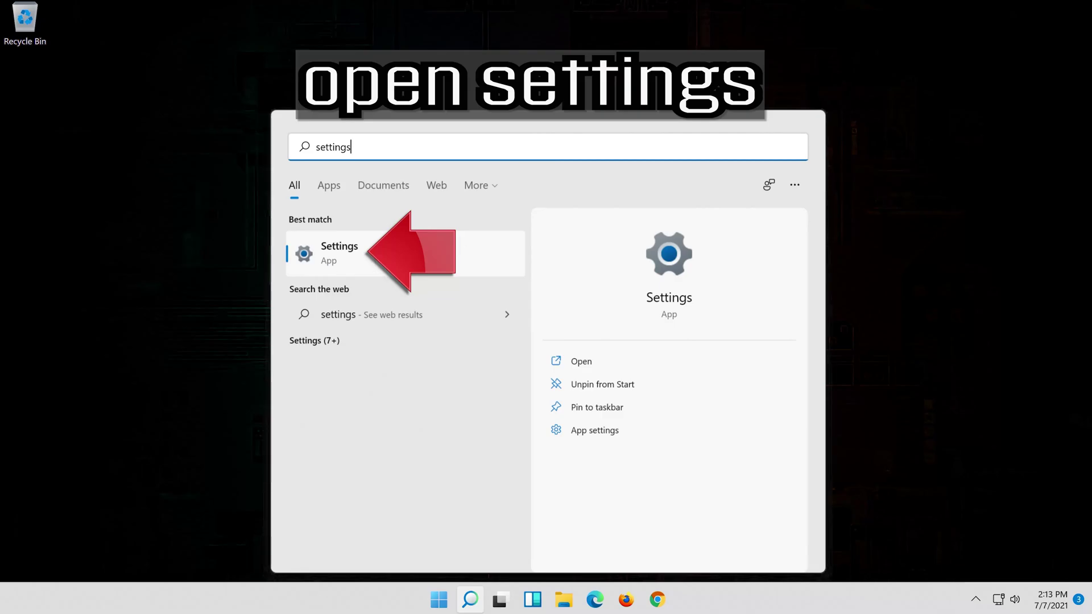
click(390, 261)
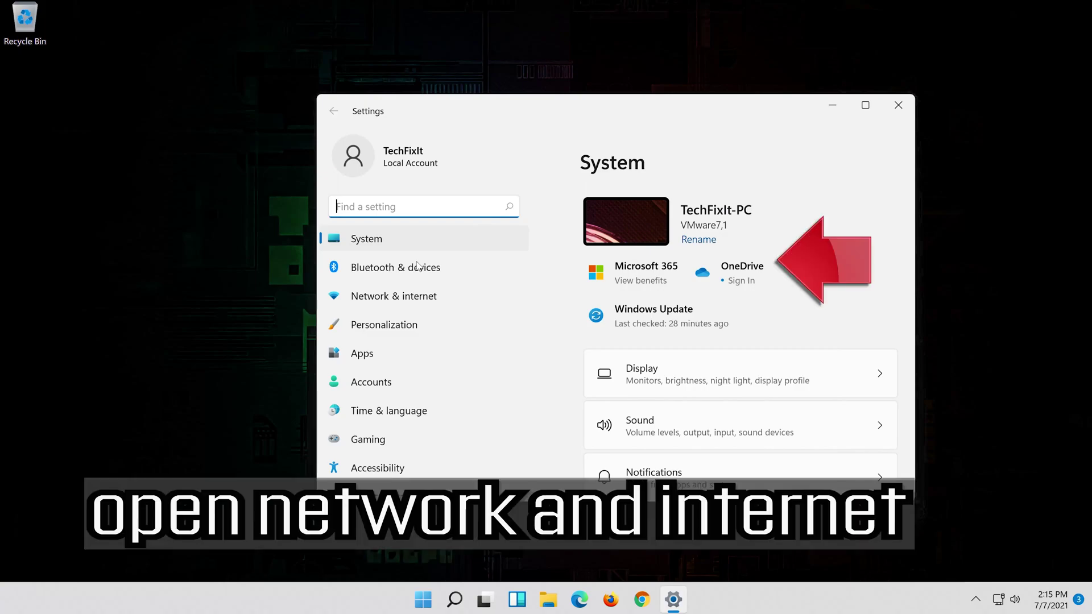
Step: Go from Network & internet to Advanced network settings and scroll to Network reset
click(422, 300)
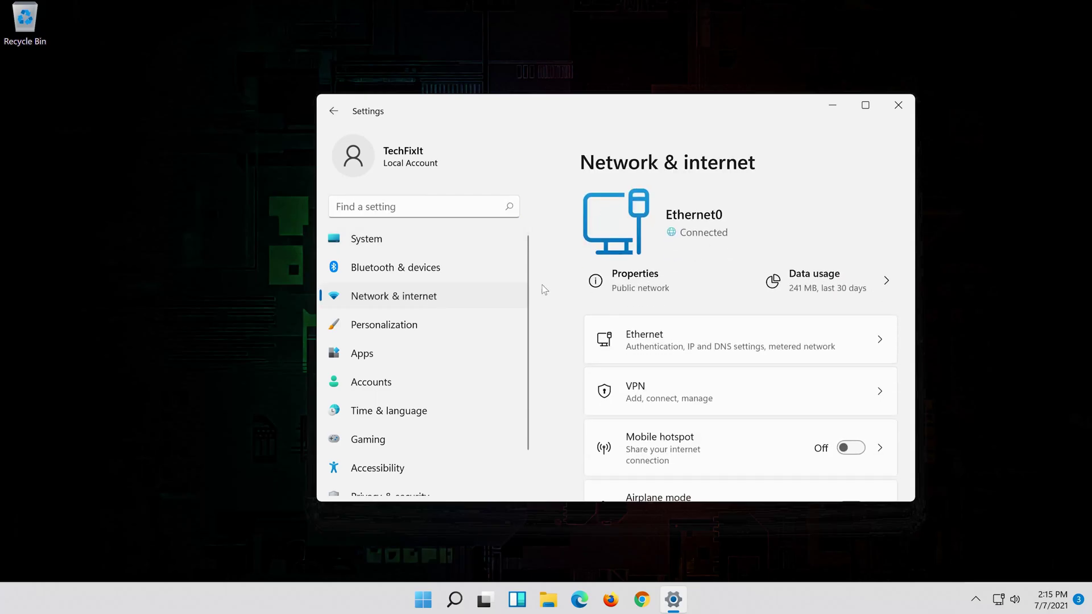
scroll(796, 284, down, 5)
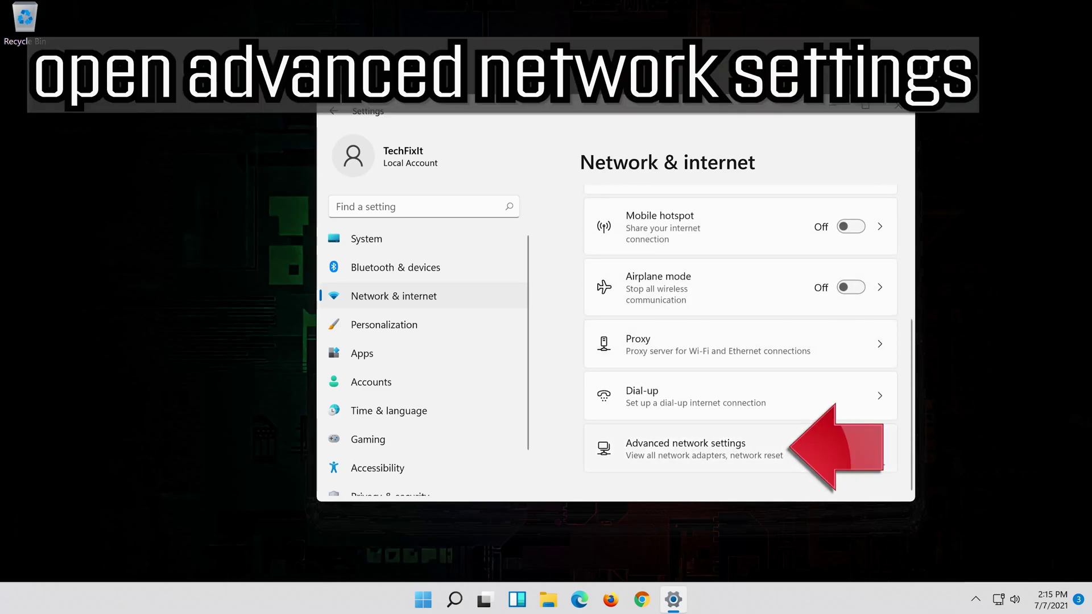
click(669, 449)
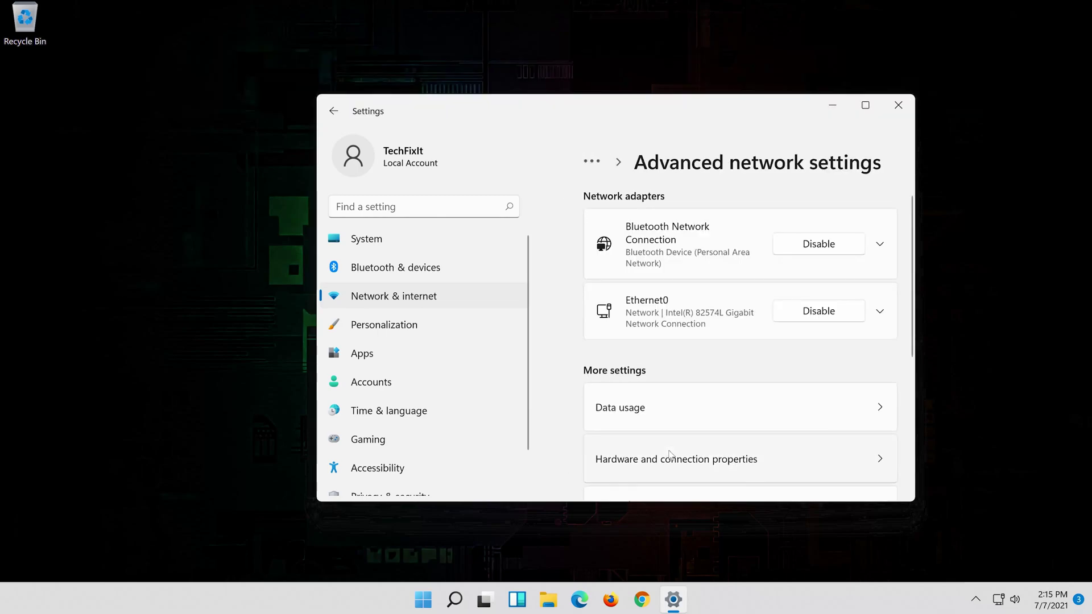
scroll(669, 453, down, 5)
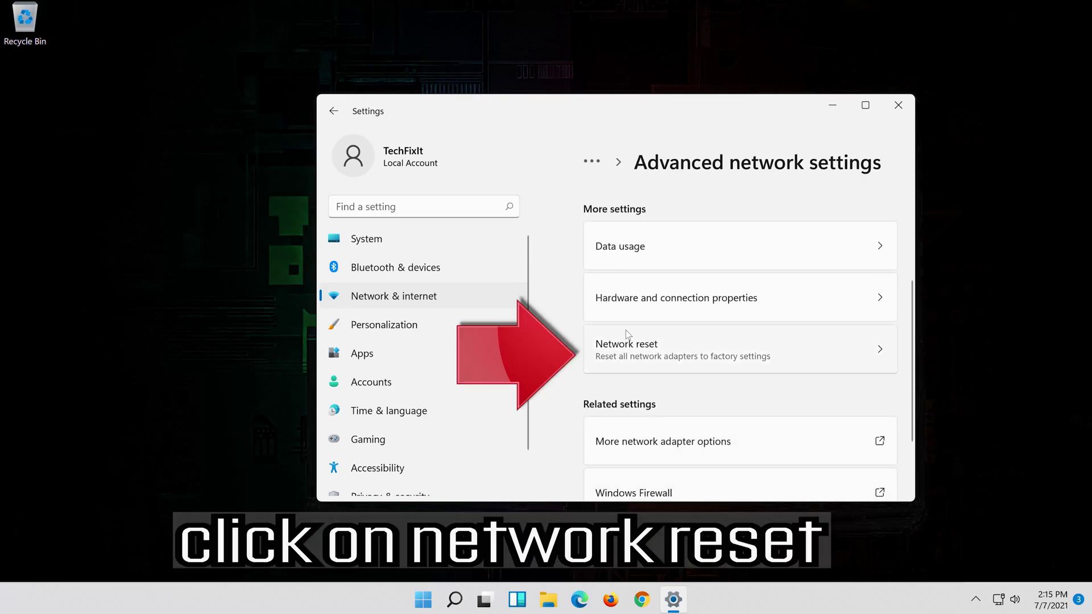
Step: Run Network reset on all network adapters and confirm Yes to reset the network settings
click(760, 346)
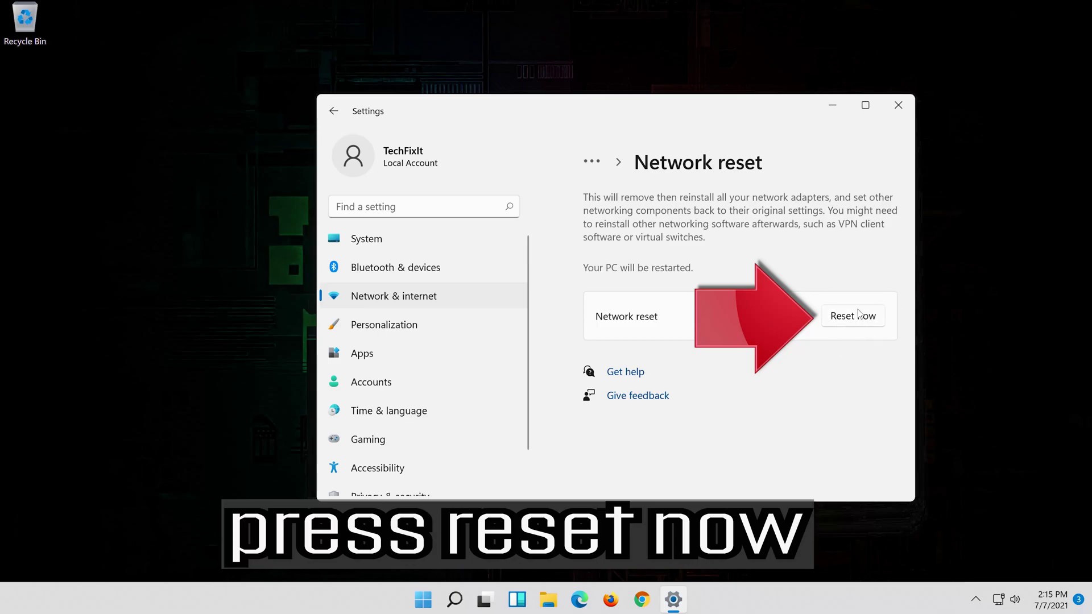
click(857, 315)
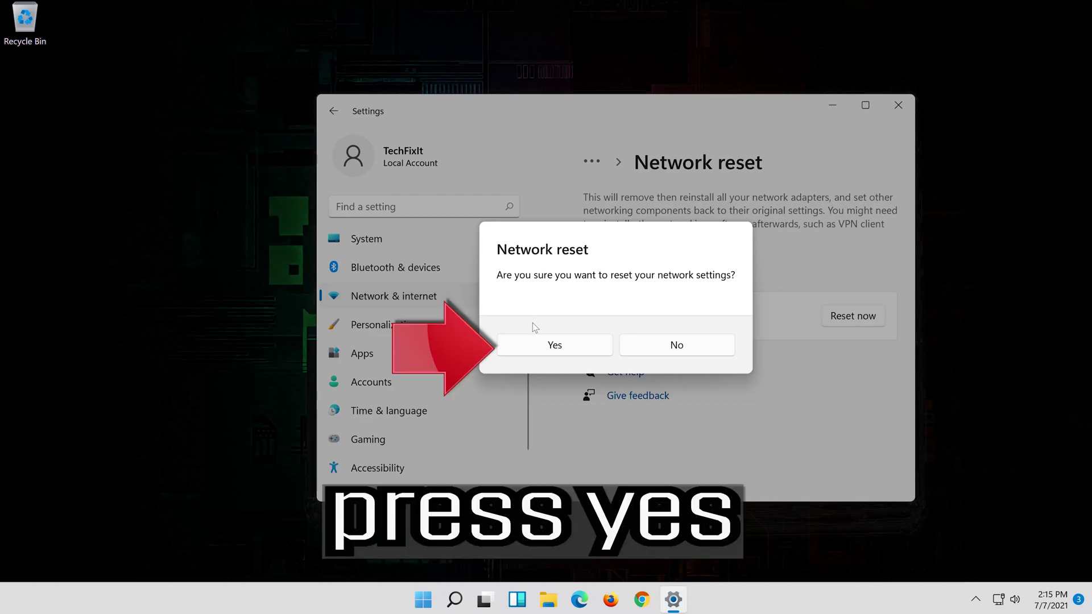
click(554, 345)
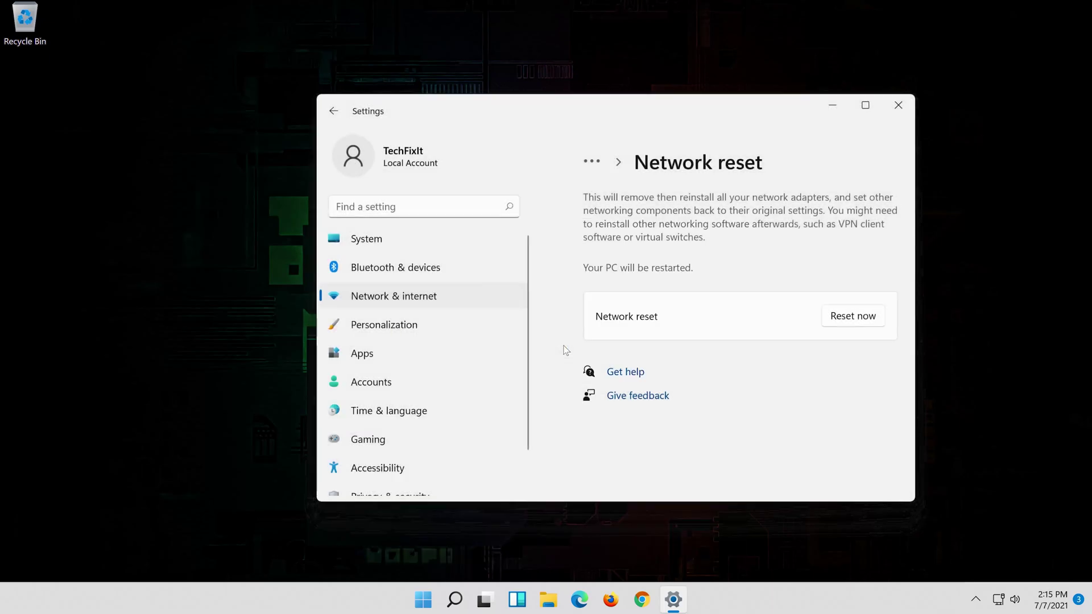